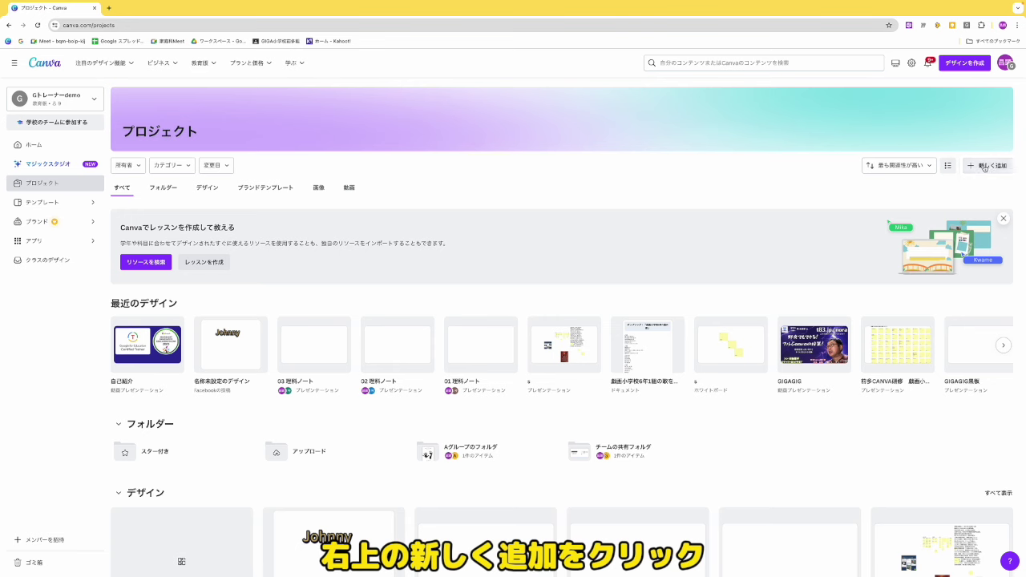
Create a project folder named 理科ノート置き場 without inviting any members, and open it
{"action": "left_click", "coordinate": [990, 167]}
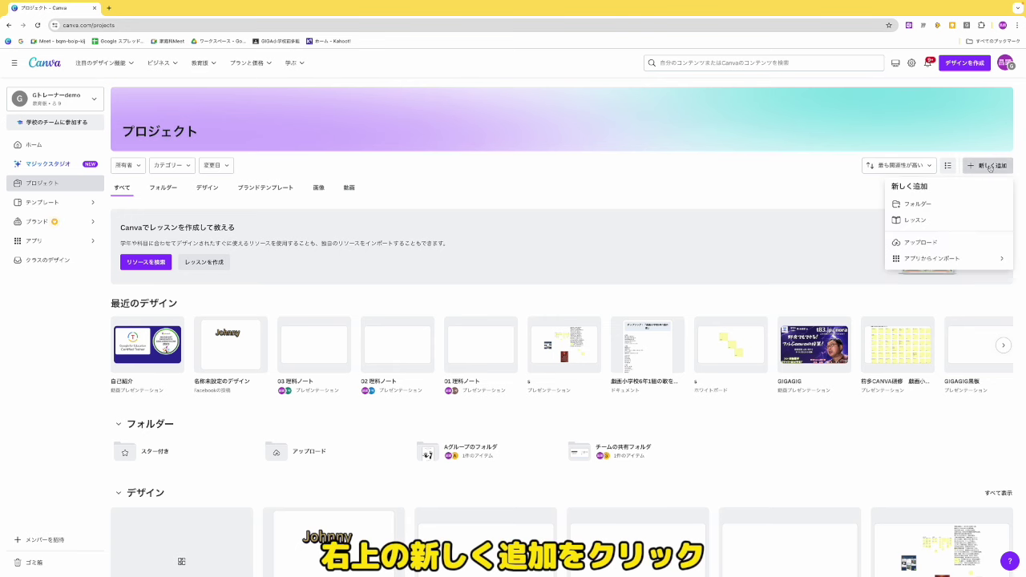
{"action": "left_click", "coordinate": [957, 209]}
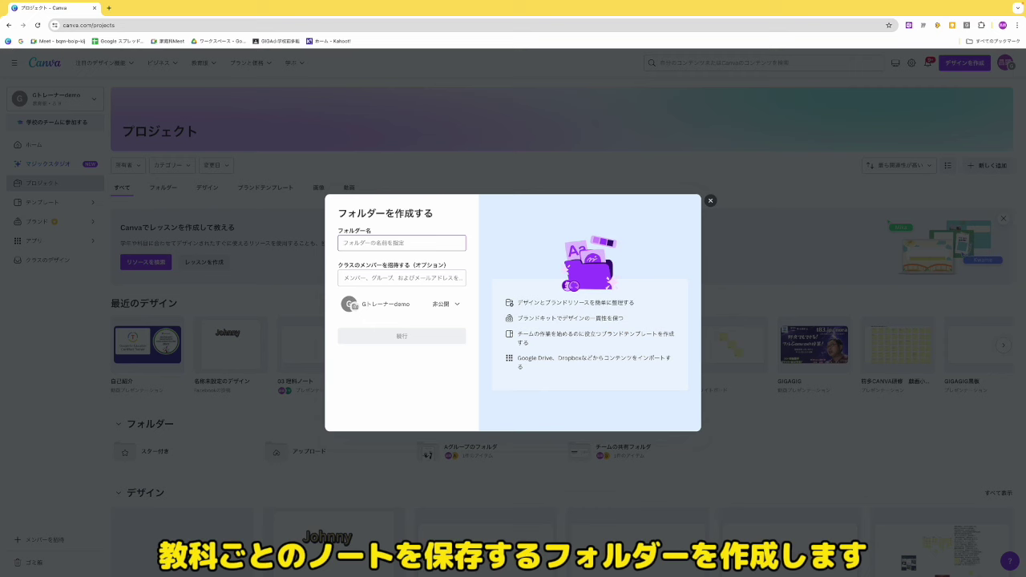
{"action": "type", "text": "理科ノート置き場"}
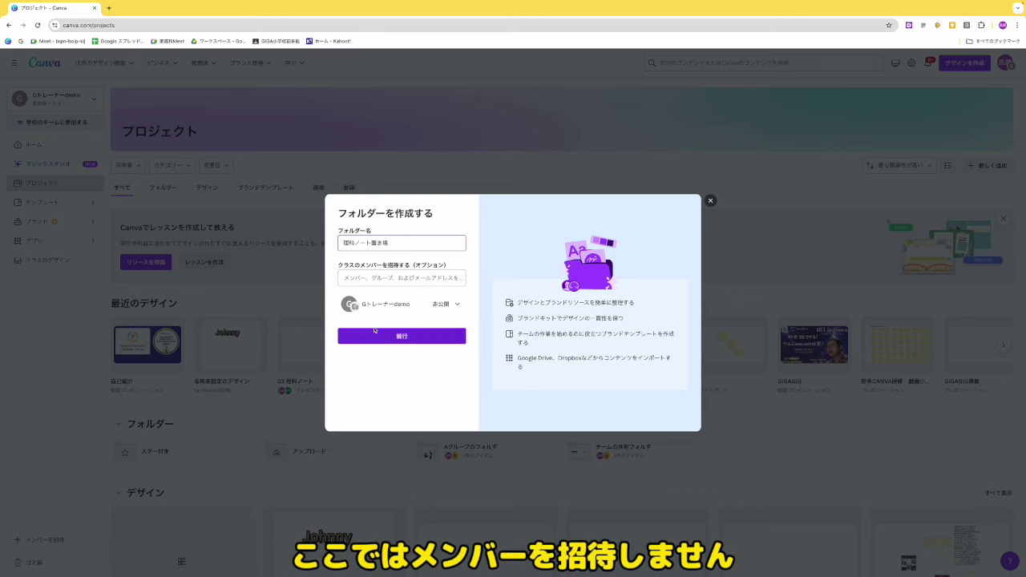
{"action": "left_click", "coordinate": [410, 337]}
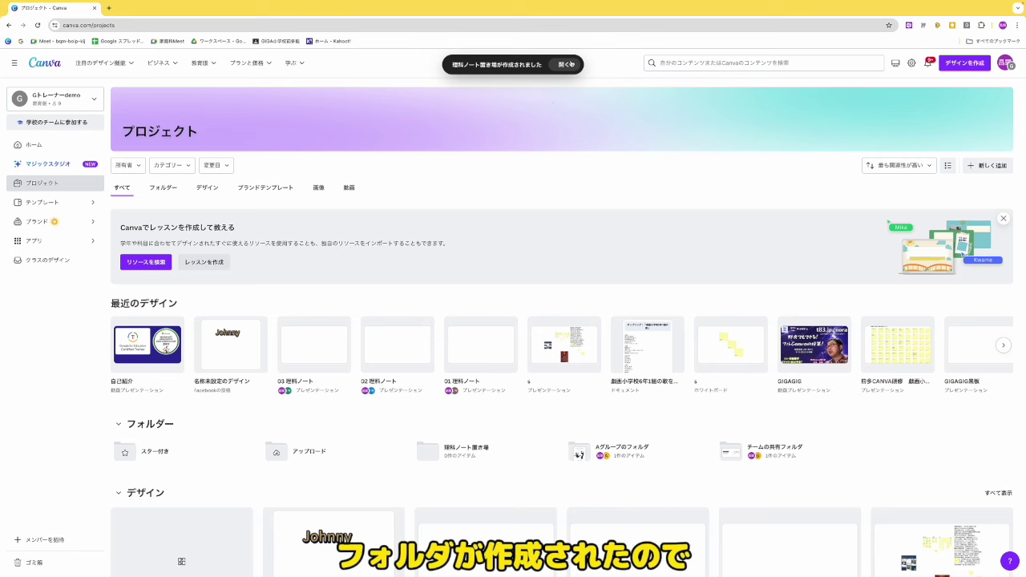
{"action": "left_click", "coordinate": [565, 65]}
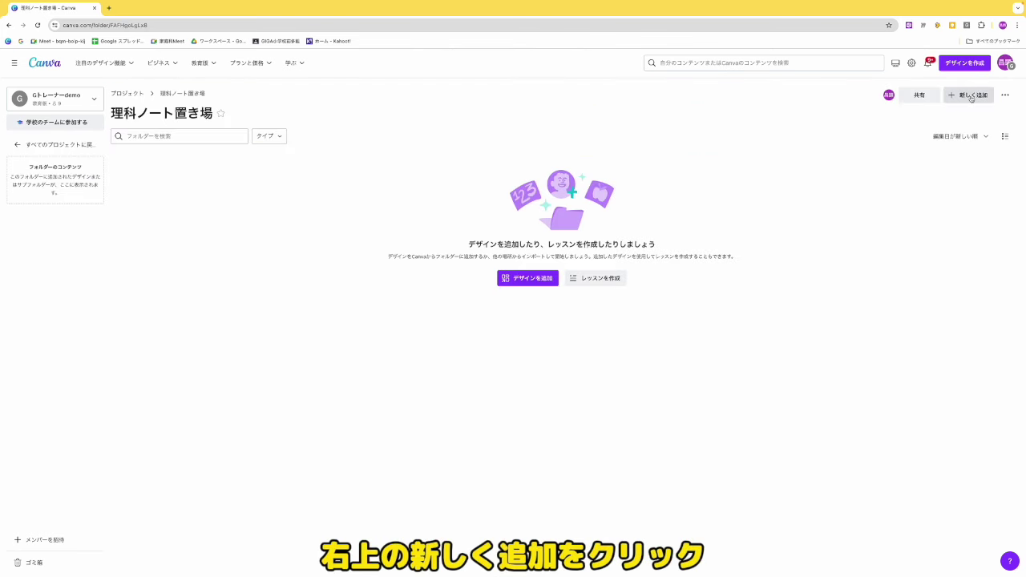
Create a new 教育用のプレゼンテーション (16:9) design in the folder and title it 01_児童１号_理科ノート
{"action": "left_click", "coordinate": [970, 96]}
{"action": "left_click", "coordinate": [961, 153]}
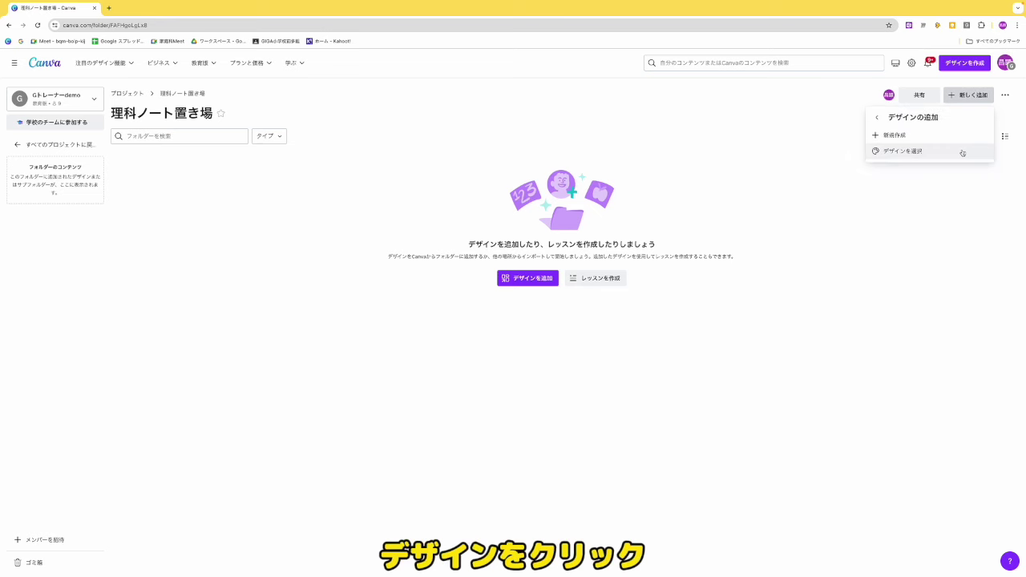
{"action": "left_click", "coordinate": [909, 138]}
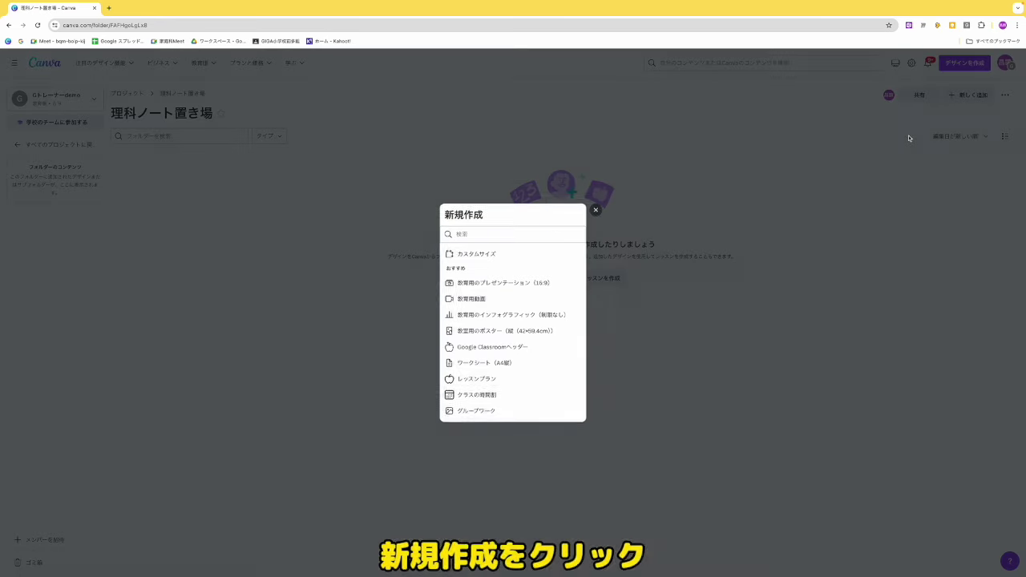
{"action": "left_click", "coordinate": [517, 282]}
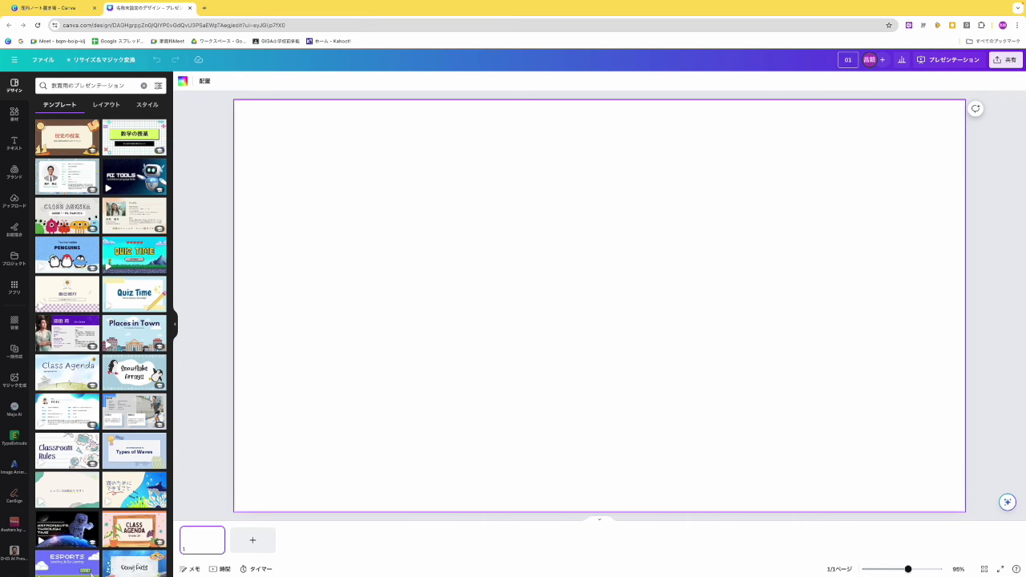
{"action": "type", "text": "児童1号"}
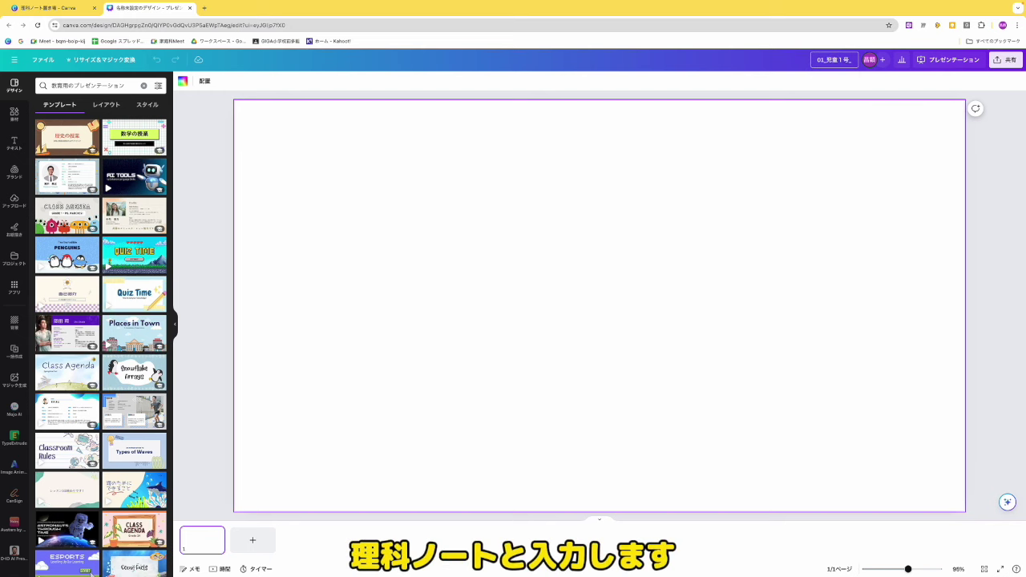
{"action": "type", "text": "_理科ノート"}
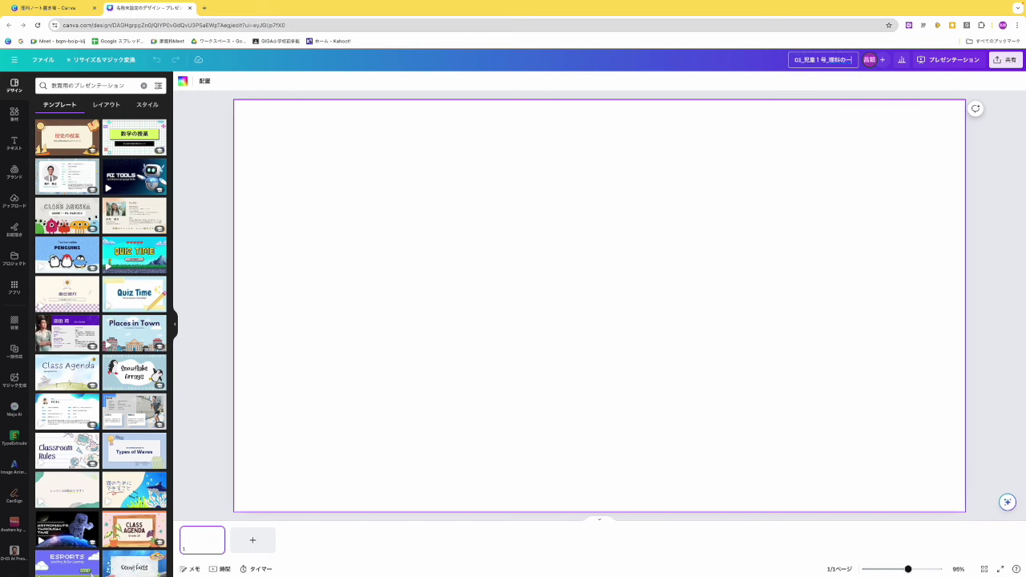
Share the notebook with the 児童１号 account with 編集 permission
{"action": "left_click", "coordinate": [883, 60]}
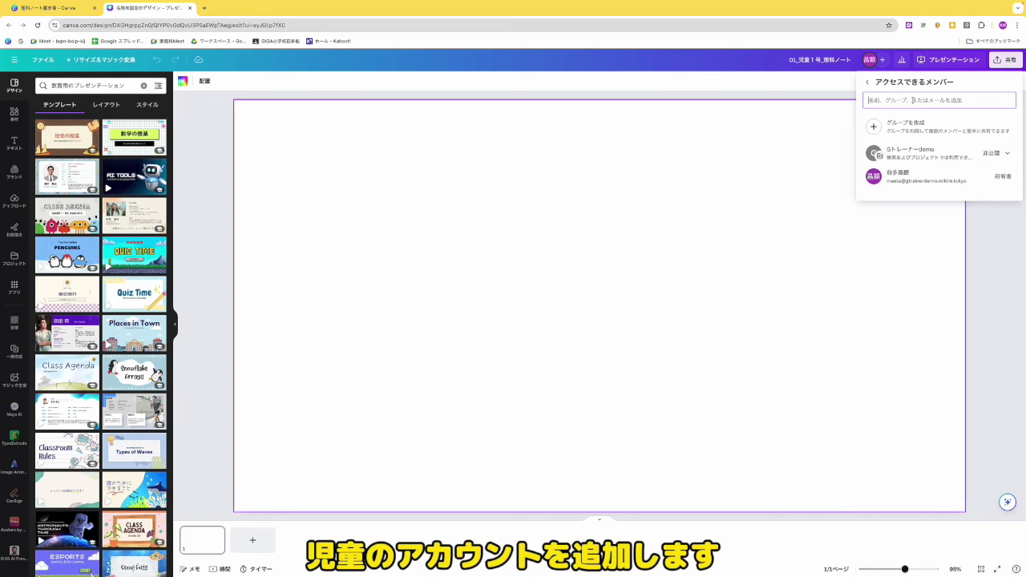
{"action": "type", "text": "児童"}
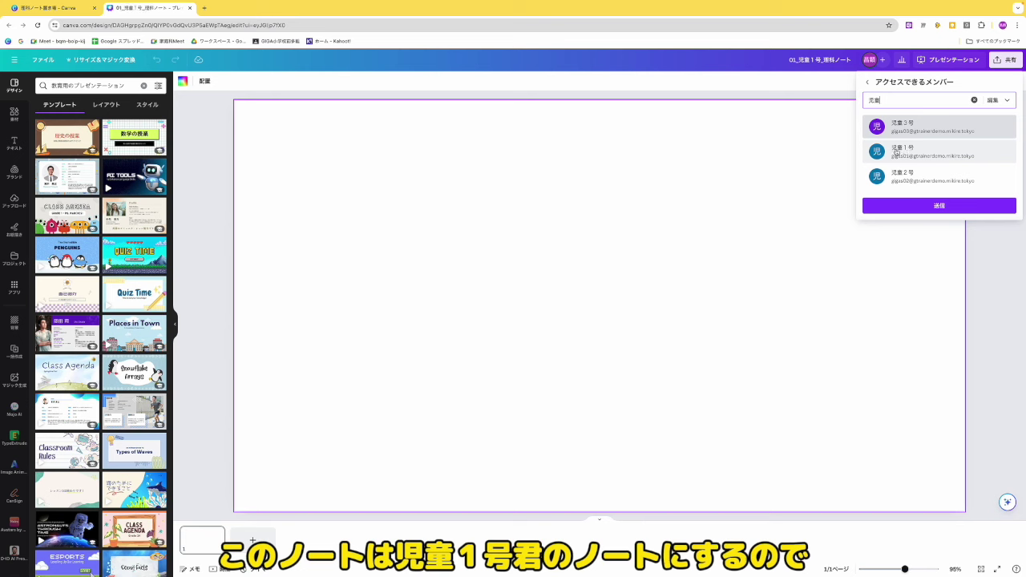
{"action": "left_click", "coordinate": [925, 152]}
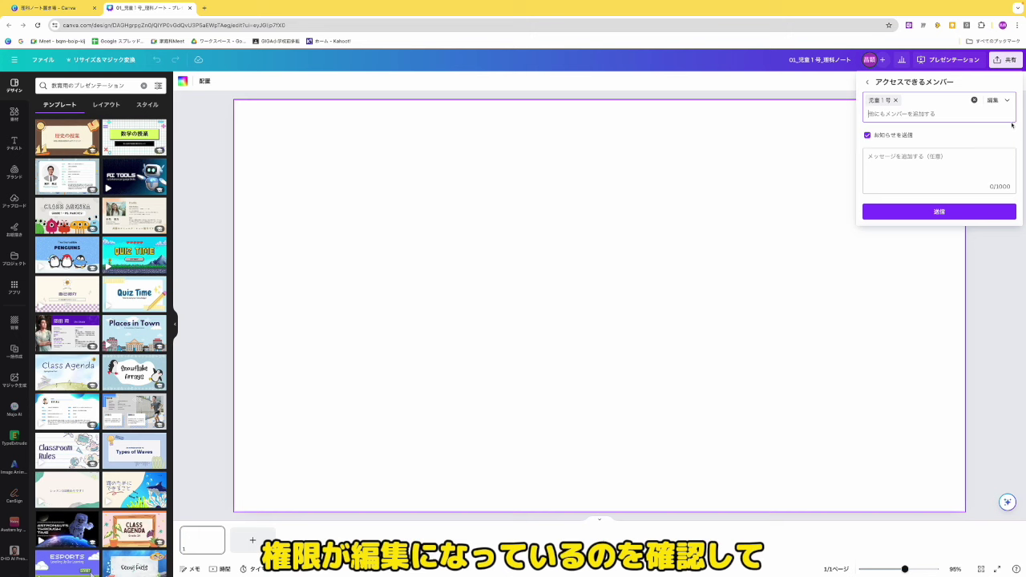
{"action": "left_click", "coordinate": [957, 215]}
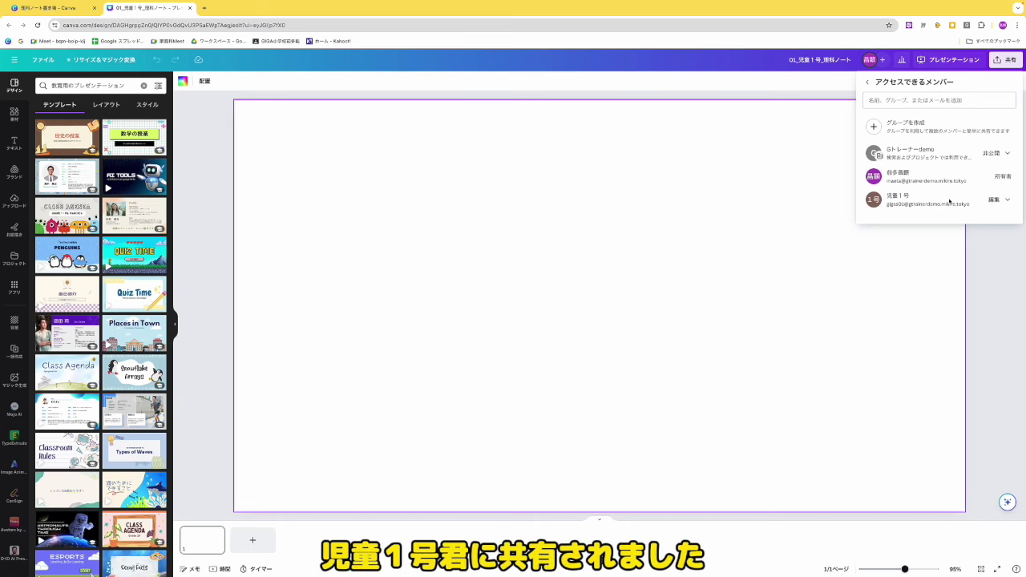
{"action": "key", "text": "Escape"}
Return to the 理科ノート置き場 folder, show its contents as a list, and reload the page
{"action": "left_click", "coordinate": [76, 10]}
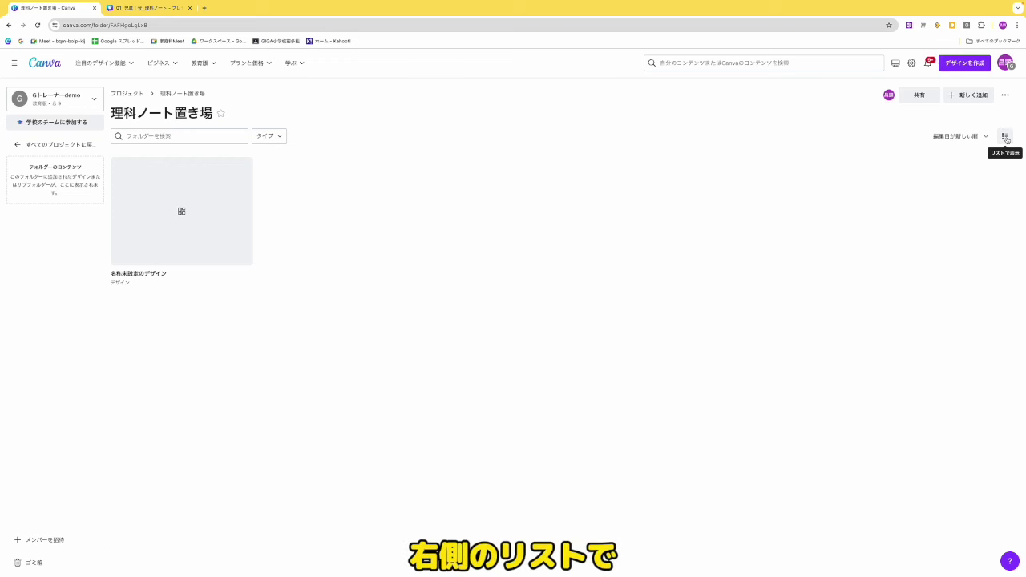
{"action": "left_click", "coordinate": [1005, 137]}
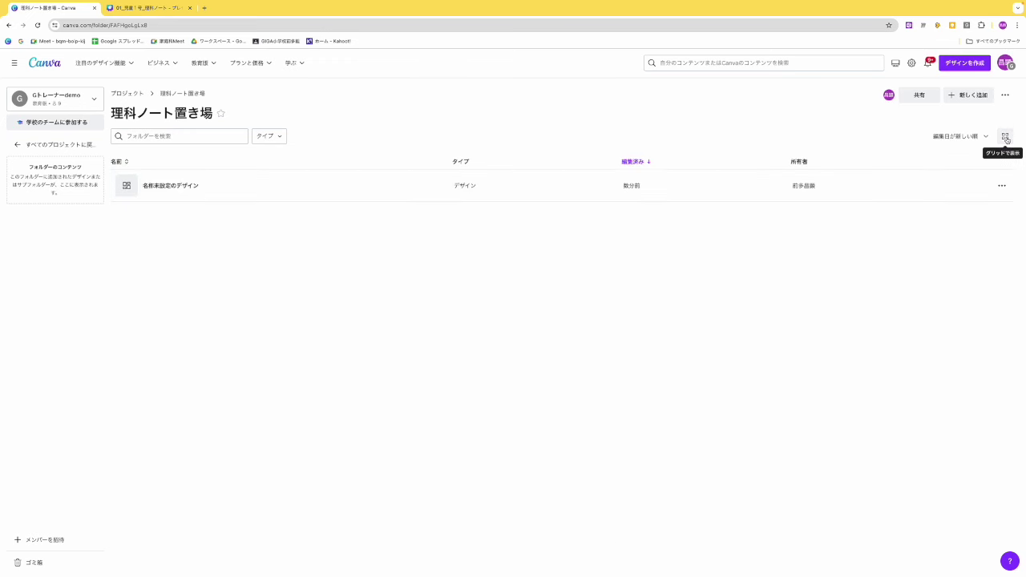
{"action": "left_click", "coordinate": [38, 26]}
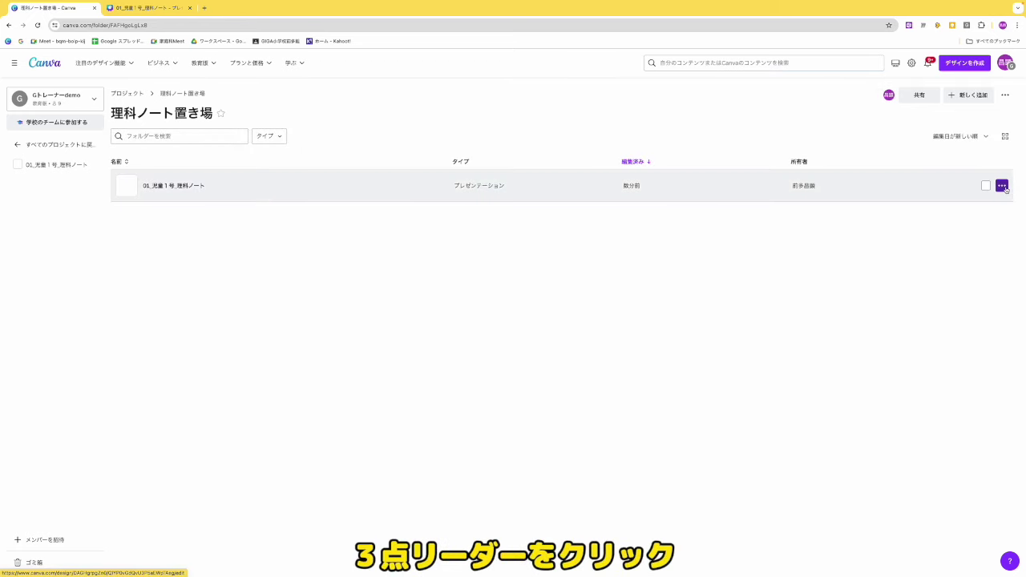
Duplicate 01_児童１号_理科ノート and rename the copy as 02_児童２号_理科ノート
{"action": "left_click", "coordinate": [1002, 185]}
{"action": "left_click", "coordinate": [948, 294]}
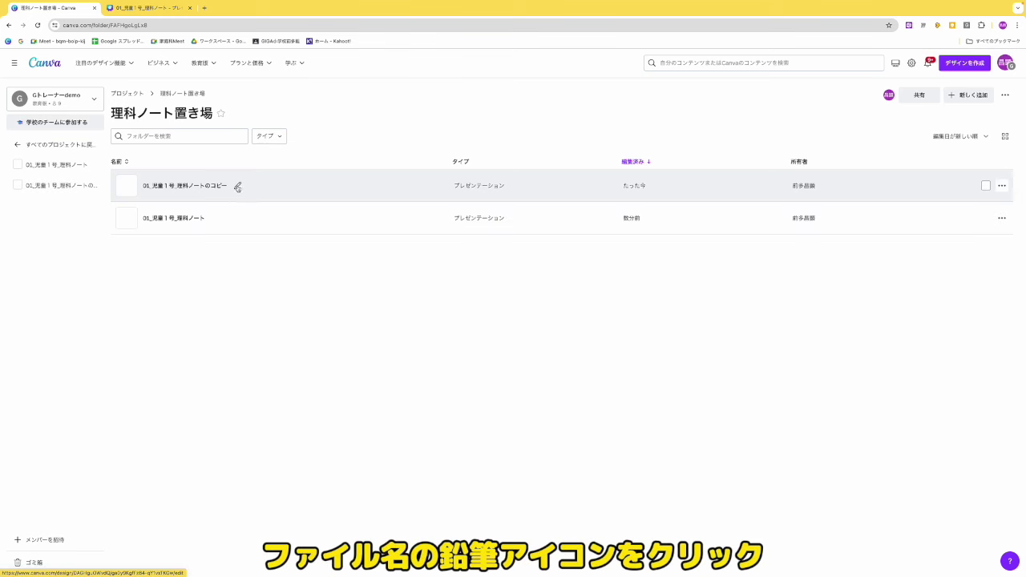
{"action": "left_click", "coordinate": [238, 186]}
{"action": "left_click", "coordinate": [148, 185]}
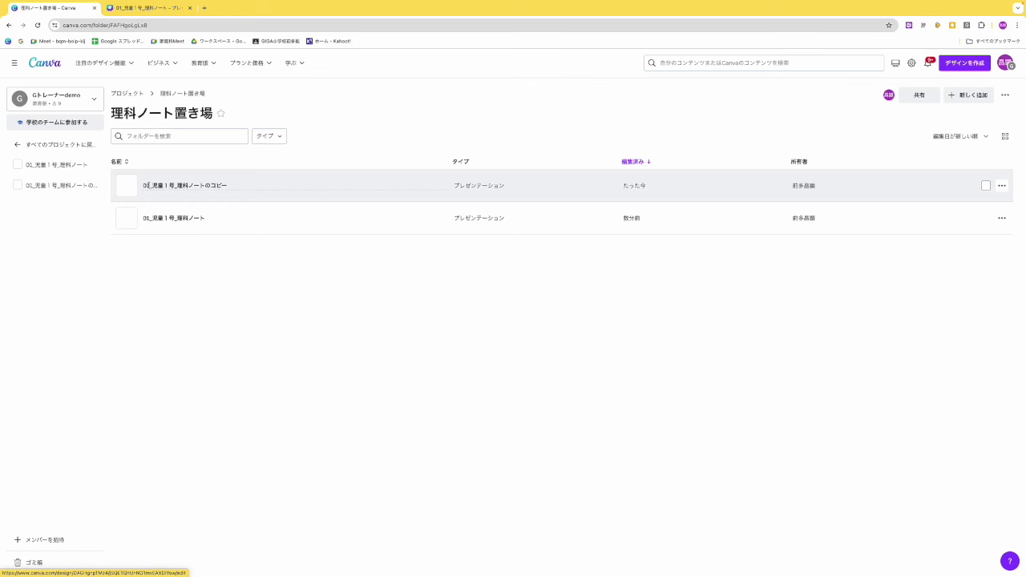
{"action": "key", "text": "Delete"}
{"action": "type", "text": "2"}
{"action": "key", "text": "Right"}
{"action": "key", "text": "Right"}
{"action": "key", "text": "Right"}
{"action": "key", "text": "Delete"}
{"action": "type", "text": "2"}
{"action": "key", "text": "space"}
{"action": "key", "text": "Return"}
{"action": "left_click_drag", "start_coordinate": [228, 186], "coordinate": [203, 185]}
{"action": "key", "text": "BackSpace"}
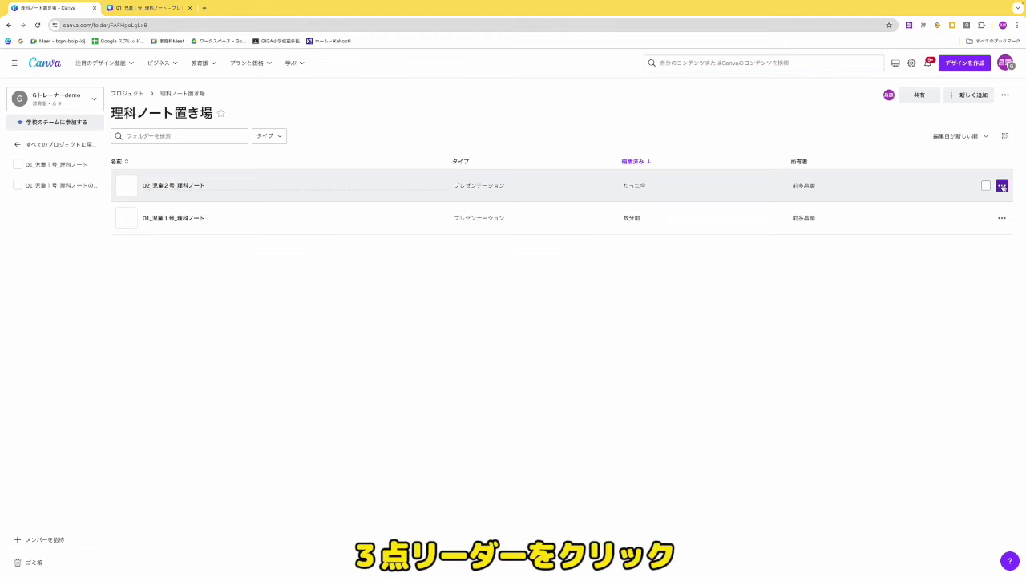
Share 02_児童２号_理科ノート with the 児童２号 account with 編集 permission
{"action": "left_click", "coordinate": [1001, 186]}
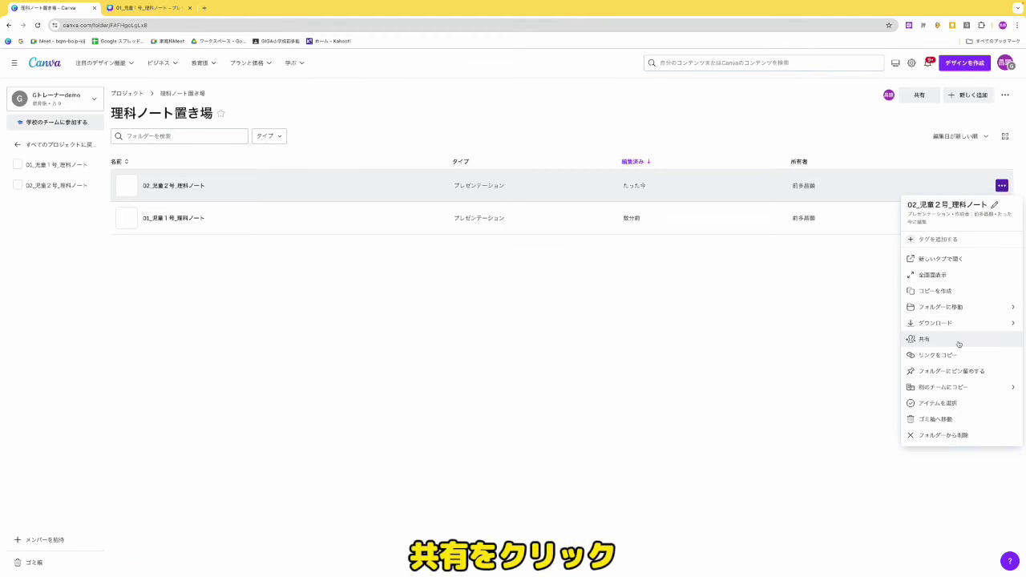
{"action": "left_click", "coordinate": [959, 340]}
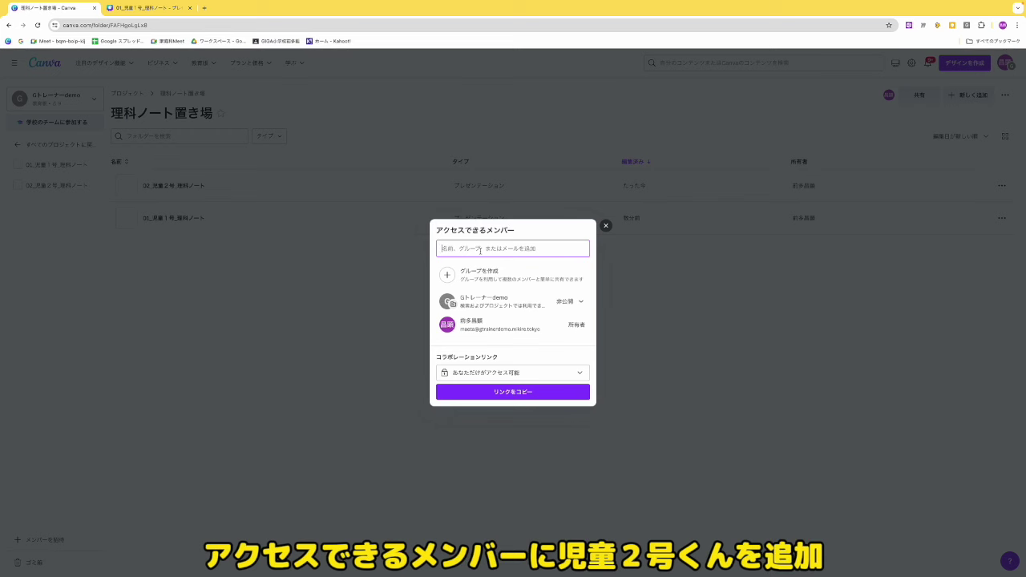
{"action": "left_click", "coordinate": [481, 251]}
{"action": "type", "text": "児童"}
{"action": "left_click", "coordinate": [572, 290]}
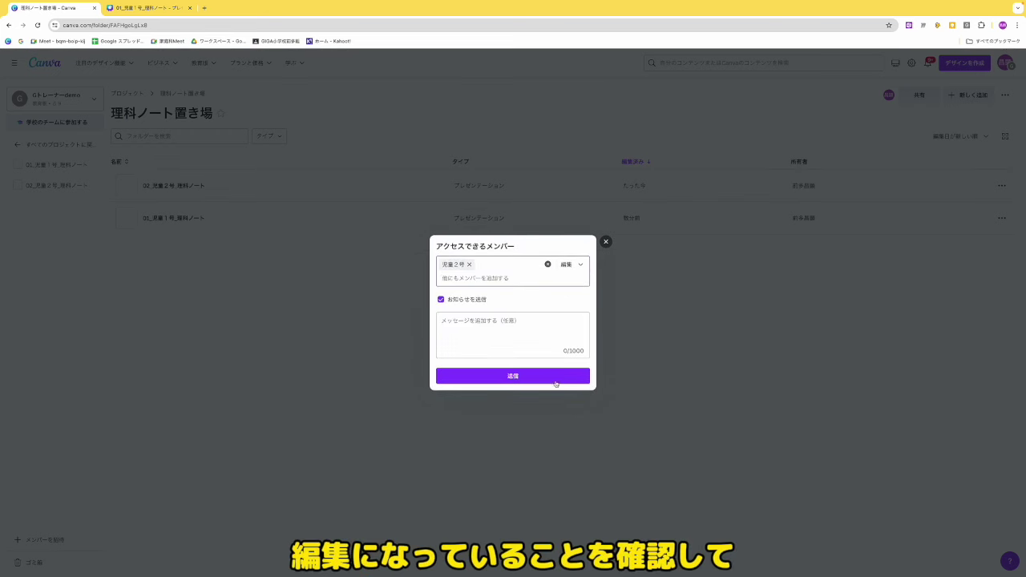
{"action": "left_click", "coordinate": [555, 382]}
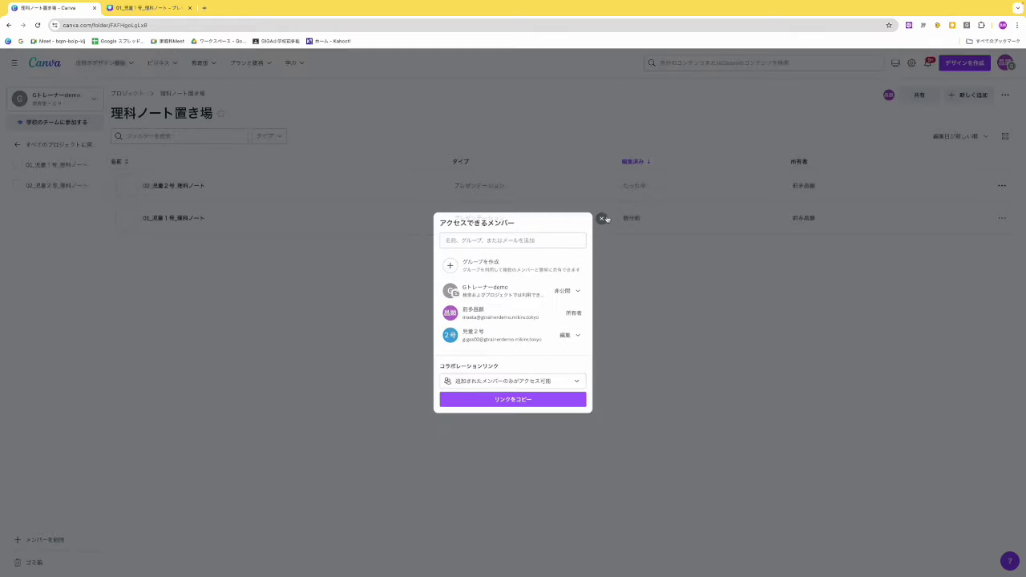
Duplicate 02_児童２号_理科ノート and rename the copy as 03_児童３号_理科ノート
{"action": "left_click", "coordinate": [1002, 186]}
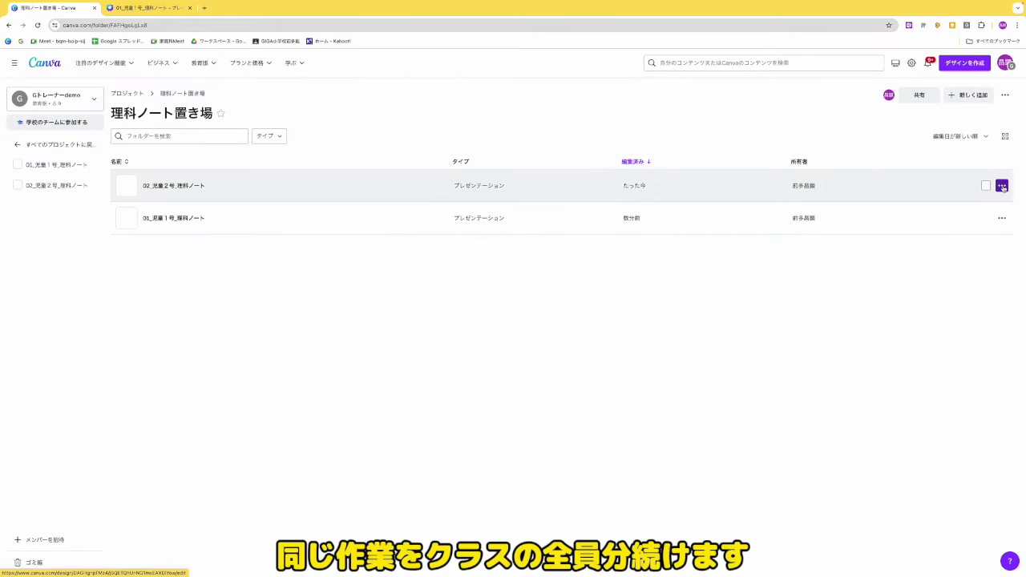
{"action": "left_click", "coordinate": [1001, 187]}
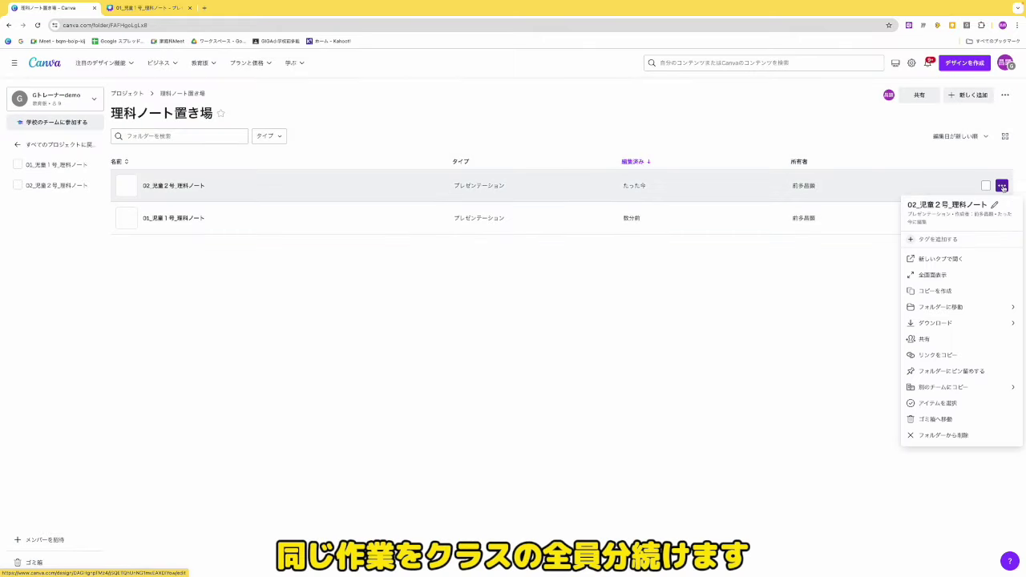
{"action": "left_click", "coordinate": [970, 297]}
{"action": "left_click", "coordinate": [240, 186]}
{"action": "left_click", "coordinate": [148, 185]}
{"action": "key", "text": "BackSpace"}
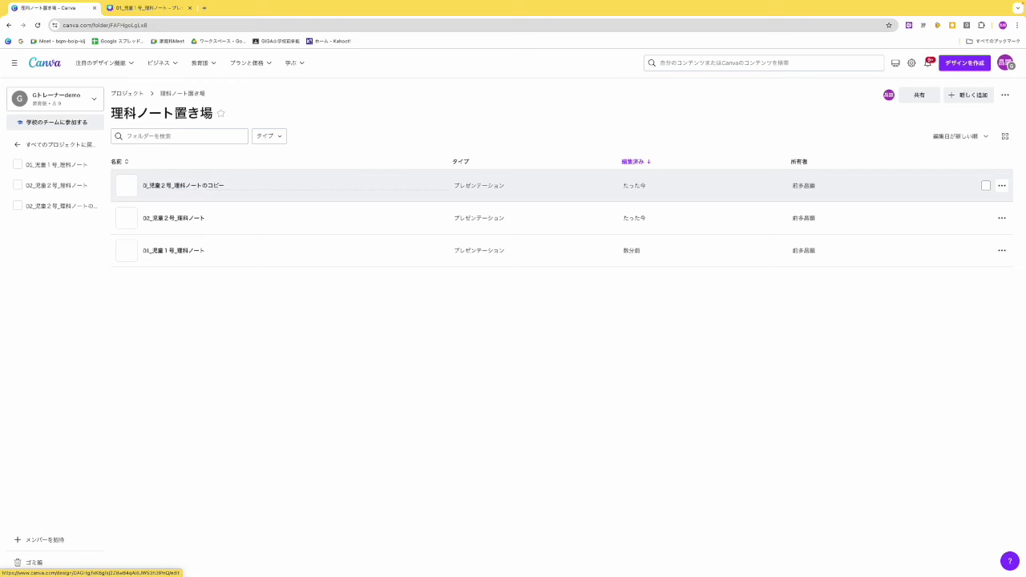
{"action": "type", "text": "3"}
{"action": "key", "text": "Right"}
{"action": "key", "text": "Right"}
{"action": "key", "text": "Right"}
{"action": "key", "text": "Right"}
{"action": "key", "text": "BackSpace"}
{"action": "type", "text": "３"}
{"action": "key", "text": "Return"}
{"action": "key", "text": "End"}
{"action": "key", "text": "BackSpace"}
{"action": "key", "text": "BackSpace"}
{"action": "key", "text": "BackSpace"}
{"action": "key", "text": "BackSpace"}
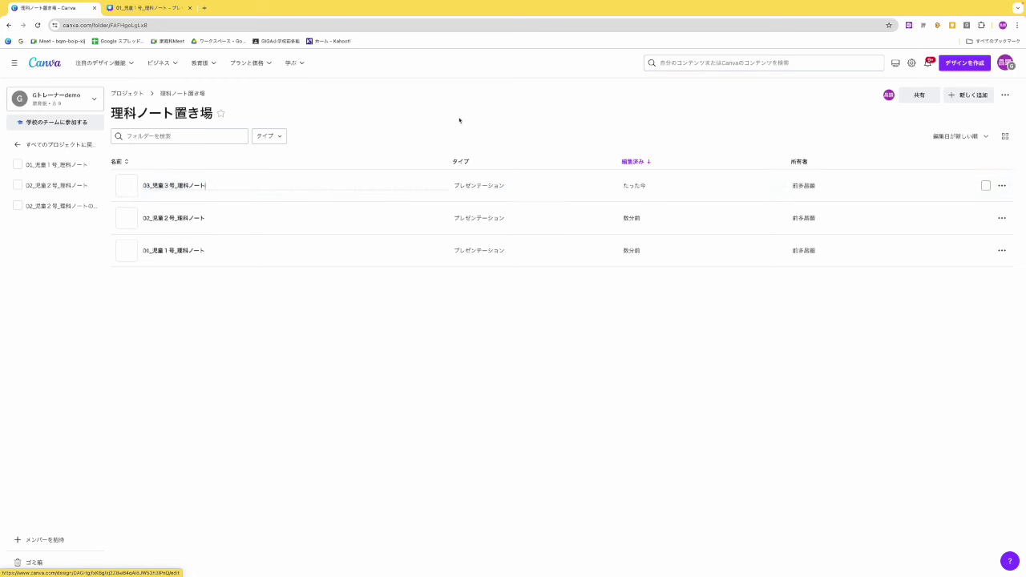
Share 03_児童３号_理科ノート with the 児童３号 account with 編集 permission, and close the sharing dialog
{"action": "left_click", "coordinate": [1002, 185]}
{"action": "left_click", "coordinate": [976, 293]}
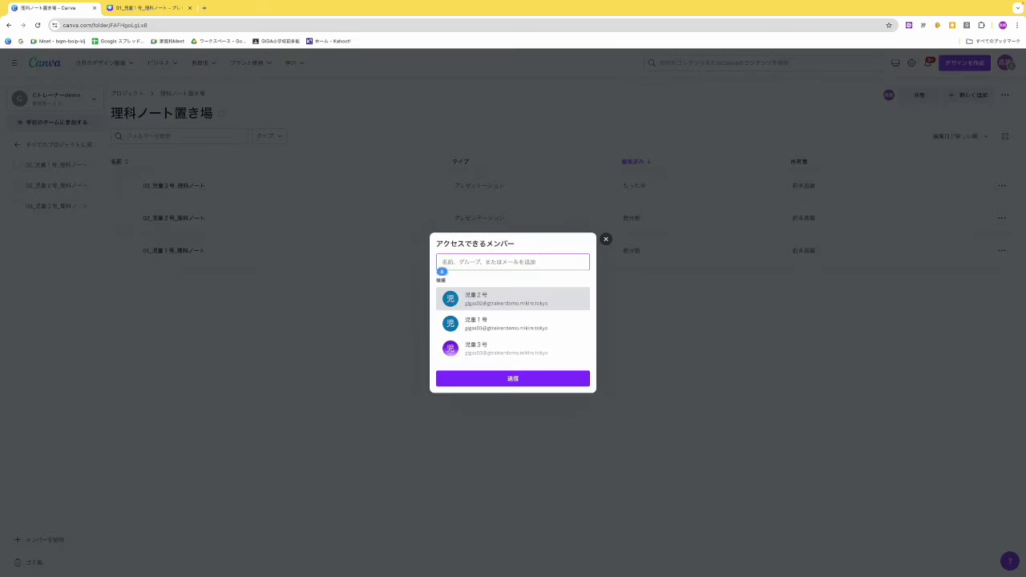
{"action": "type", "text": "児童"}
{"action": "key", "text": "Return"}
{"action": "left_click", "coordinate": [481, 344]}
{"action": "left_click", "coordinate": [513, 375]}
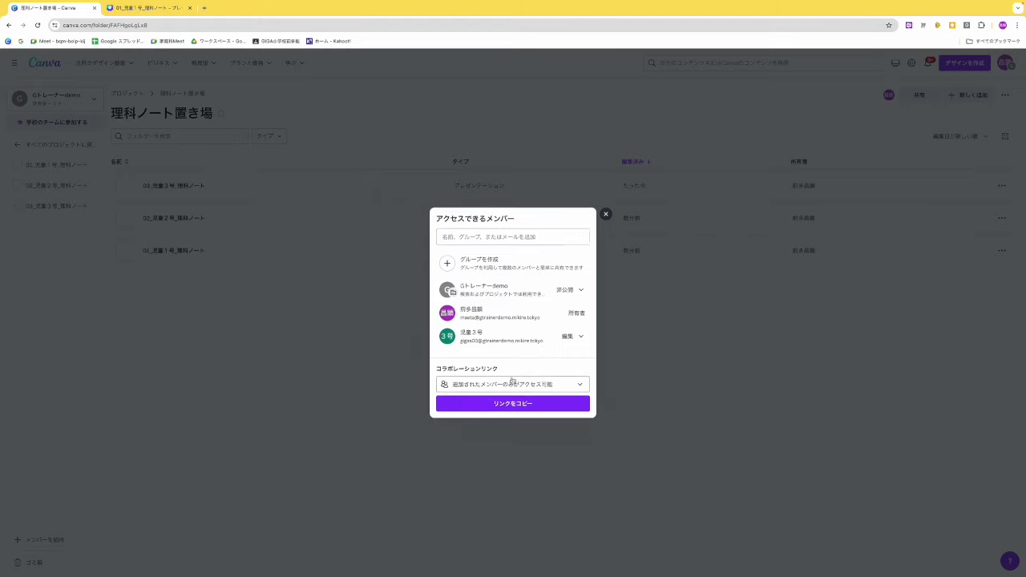
{"action": "left_click", "coordinate": [606, 214]}
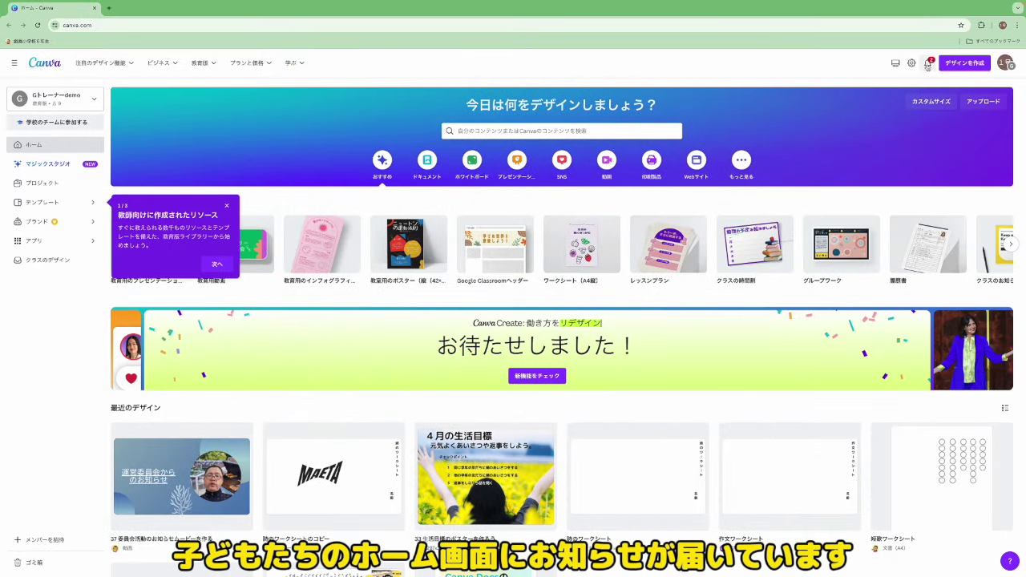
In the student's account, open 01_児童１号_理科ノート from its share notification and draw a looping red marker stroke across the page's upper half
{"action": "left_click", "coordinate": [928, 64]}
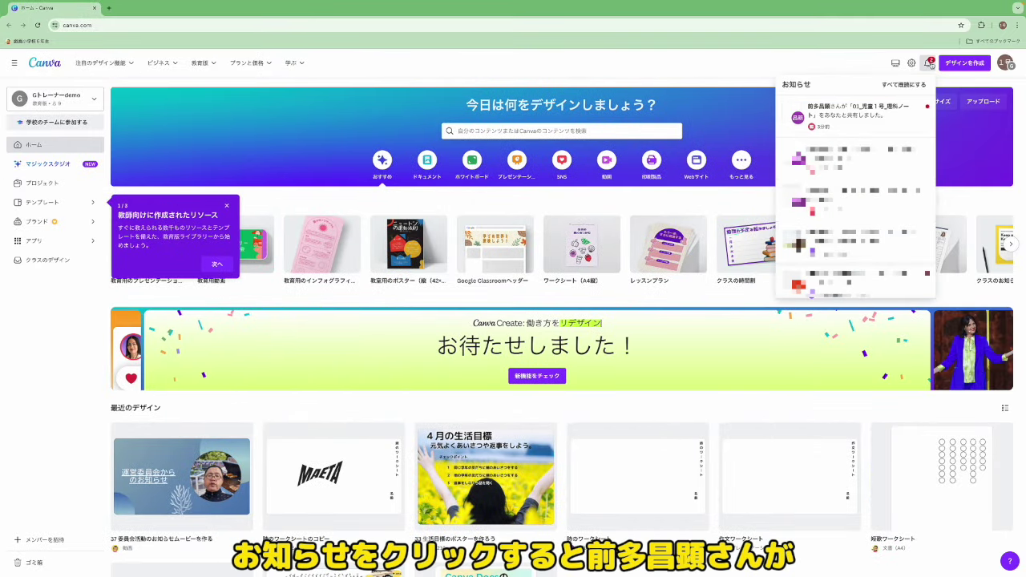
{"action": "left_click", "coordinate": [867, 123]}
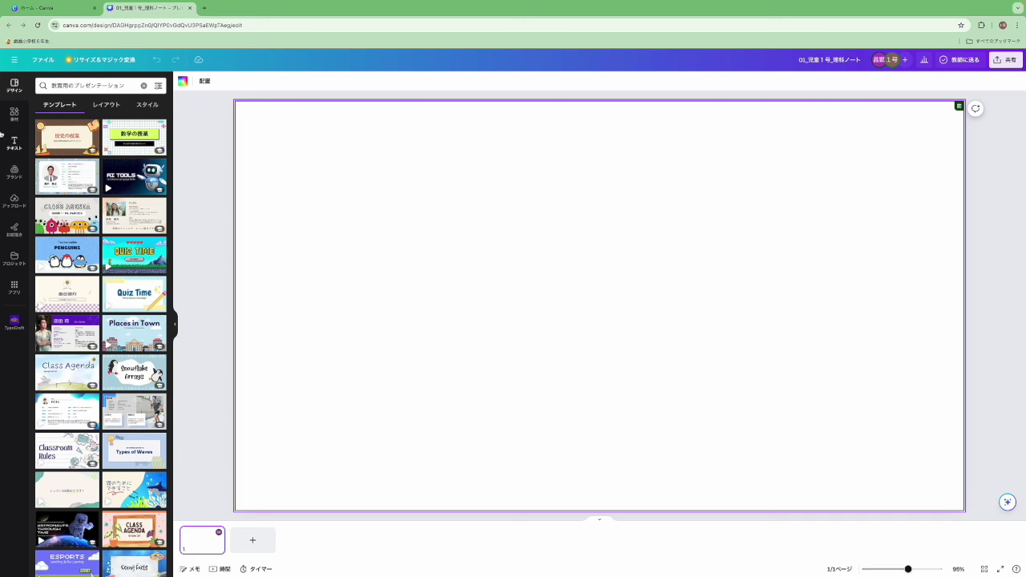
{"action": "left_click", "coordinate": [15, 229]}
{"action": "left_click", "coordinate": [50, 276]}
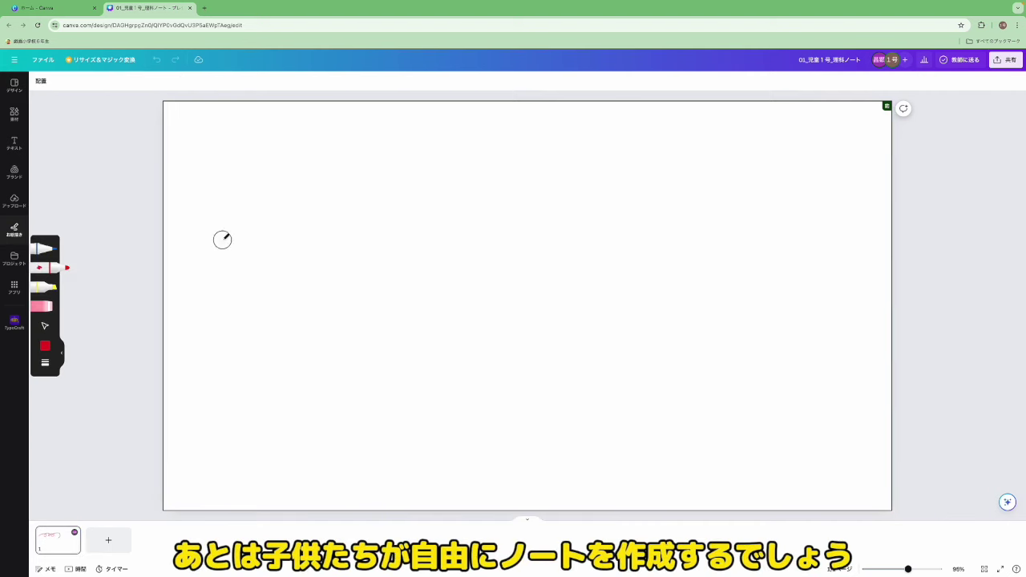
{"action": "mouse_move", "coordinate": [222, 238]}
{"action": "left_mouse_down"}
{"action": "mouse_move", "coordinate": [332, 241]}
{"action": "mouse_move", "coordinate": [374, 195]}
{"action": "mouse_move", "coordinate": [371, 221]}
{"action": "mouse_move", "coordinate": [463, 223]}
{"action": "mouse_move", "coordinate": [501, 190]}
{"action": "mouse_move", "coordinate": [532, 268]}
{"action": "left_mouse_up"}
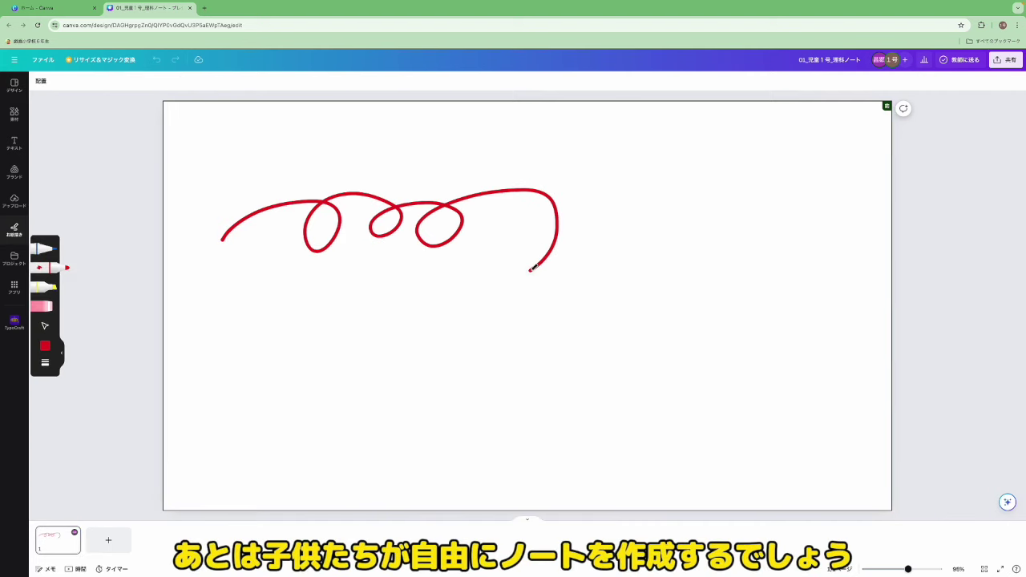